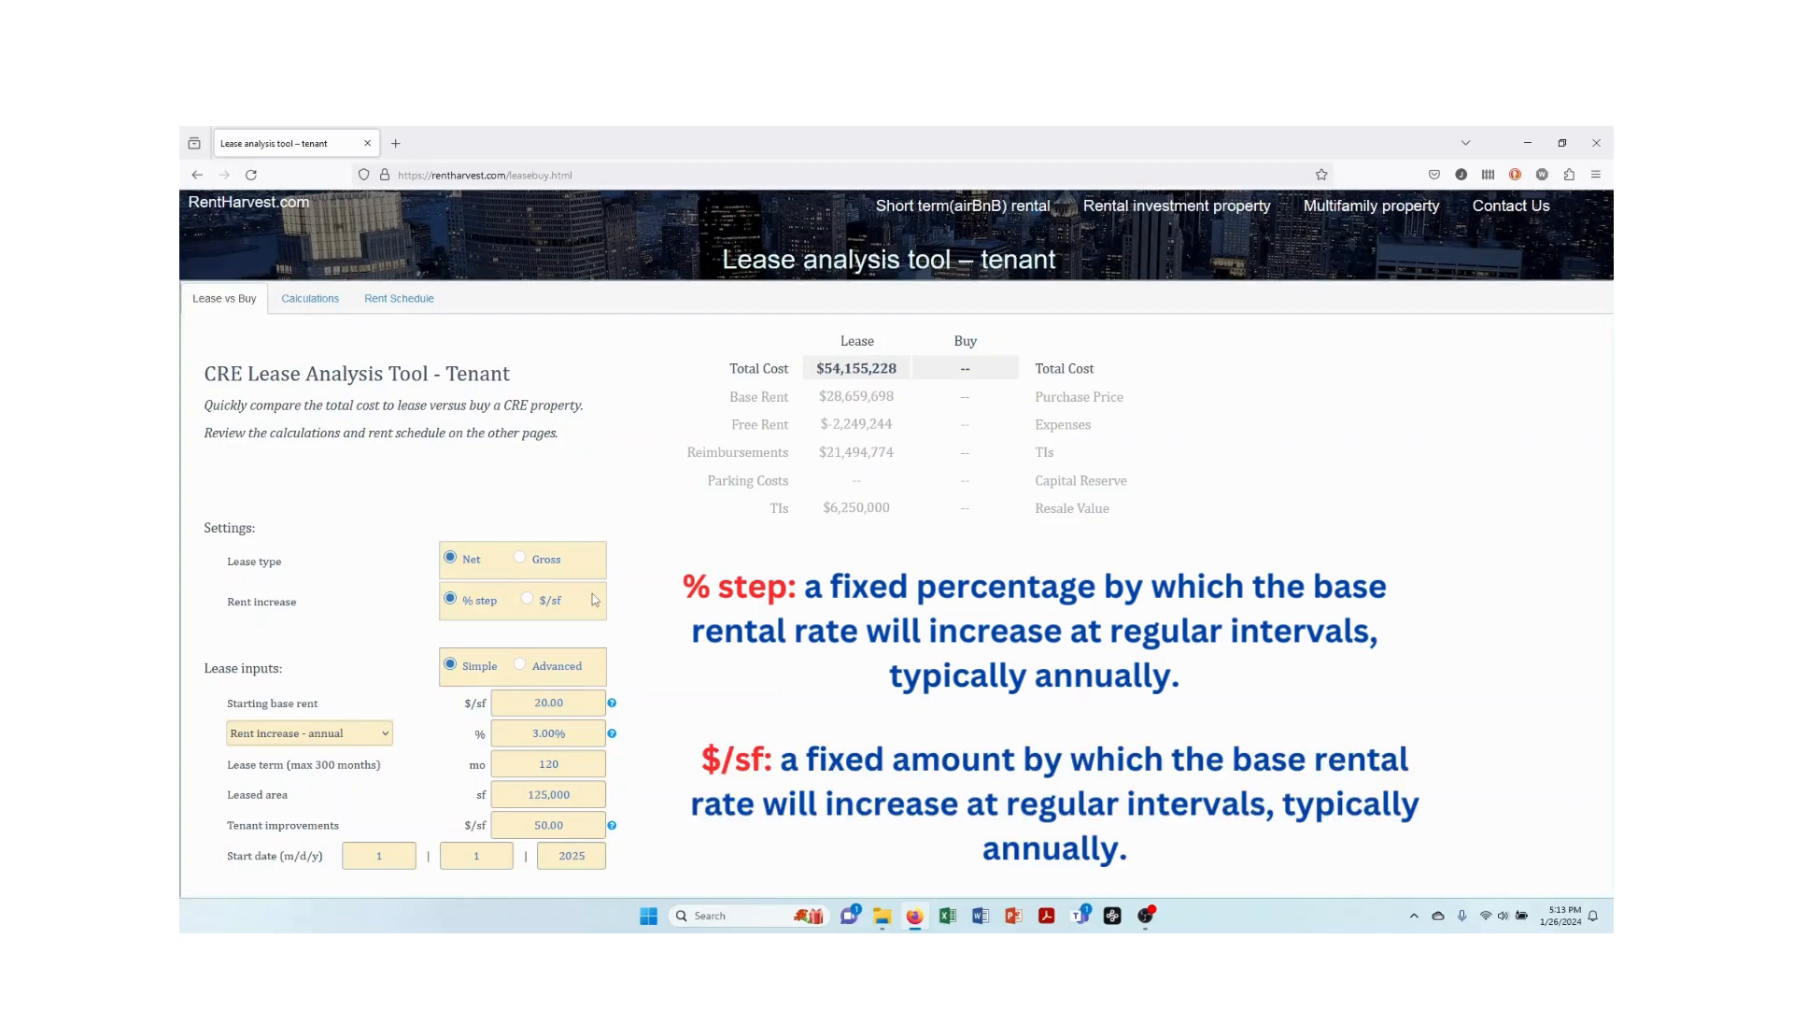
pyautogui.scroll(-3, 593, 592)
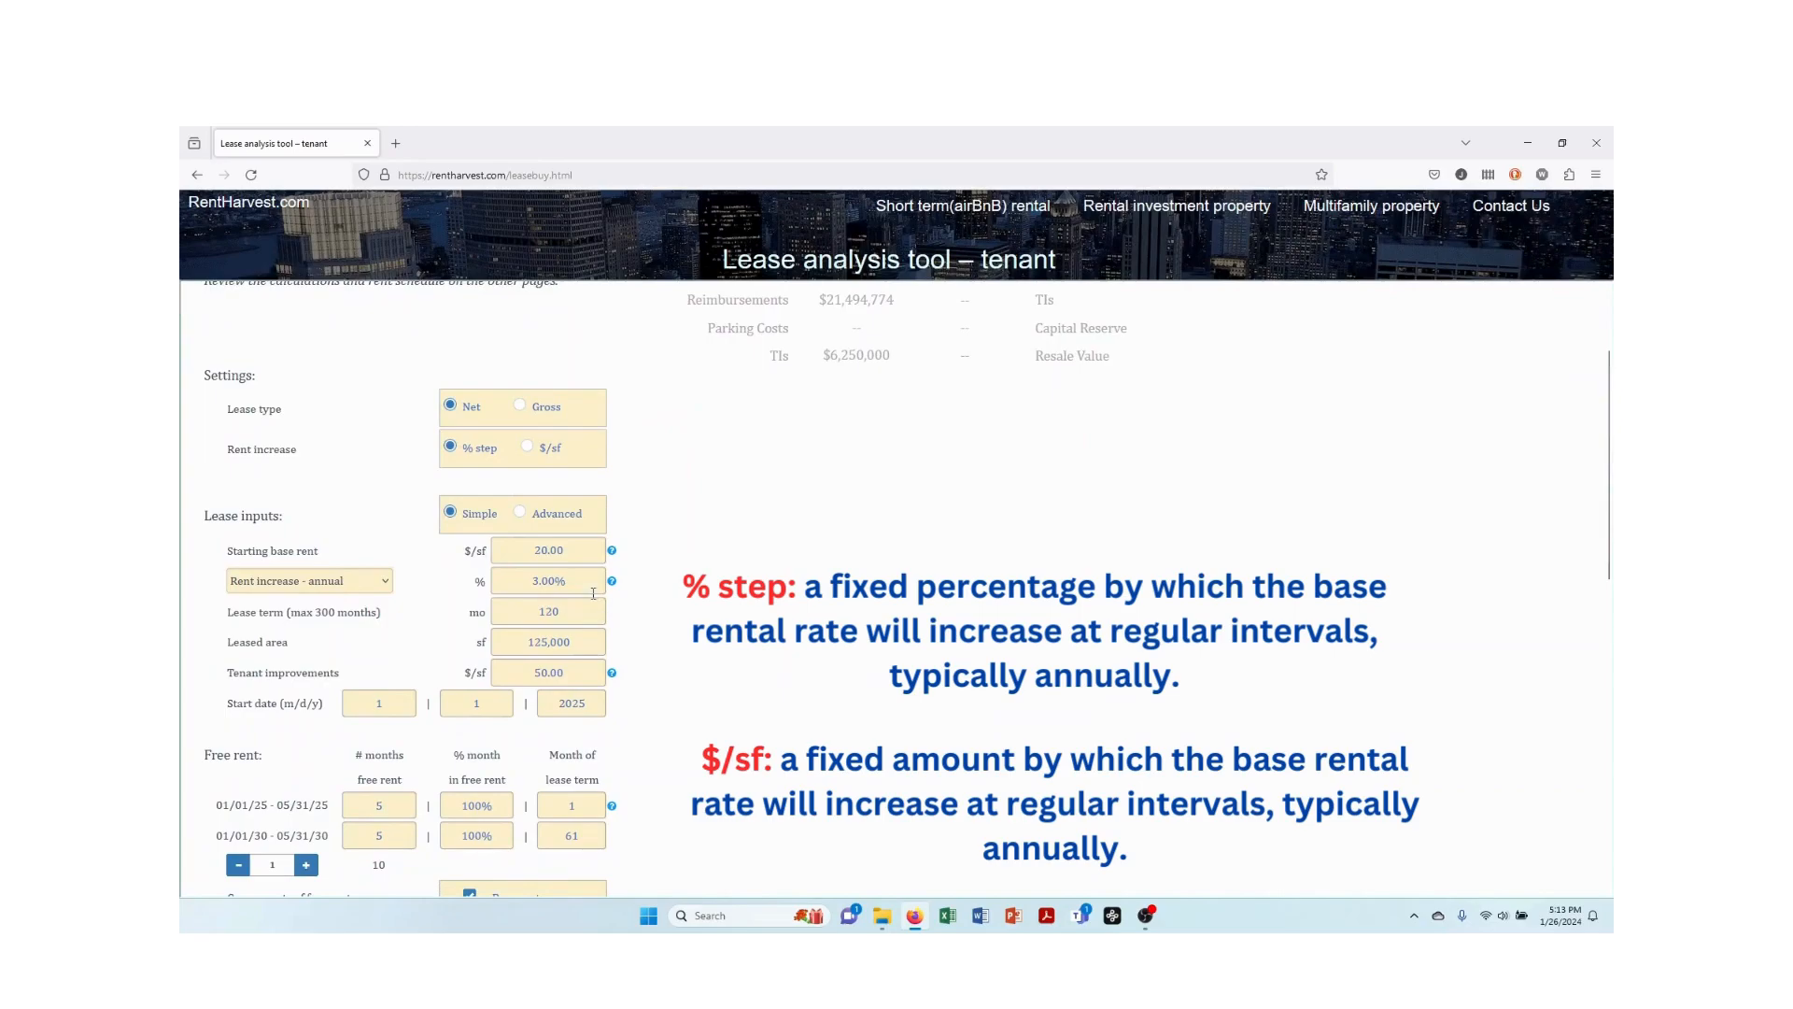
# Keep annual rent increases and discard an extra empty free-rent period
pyautogui.click(374, 582)
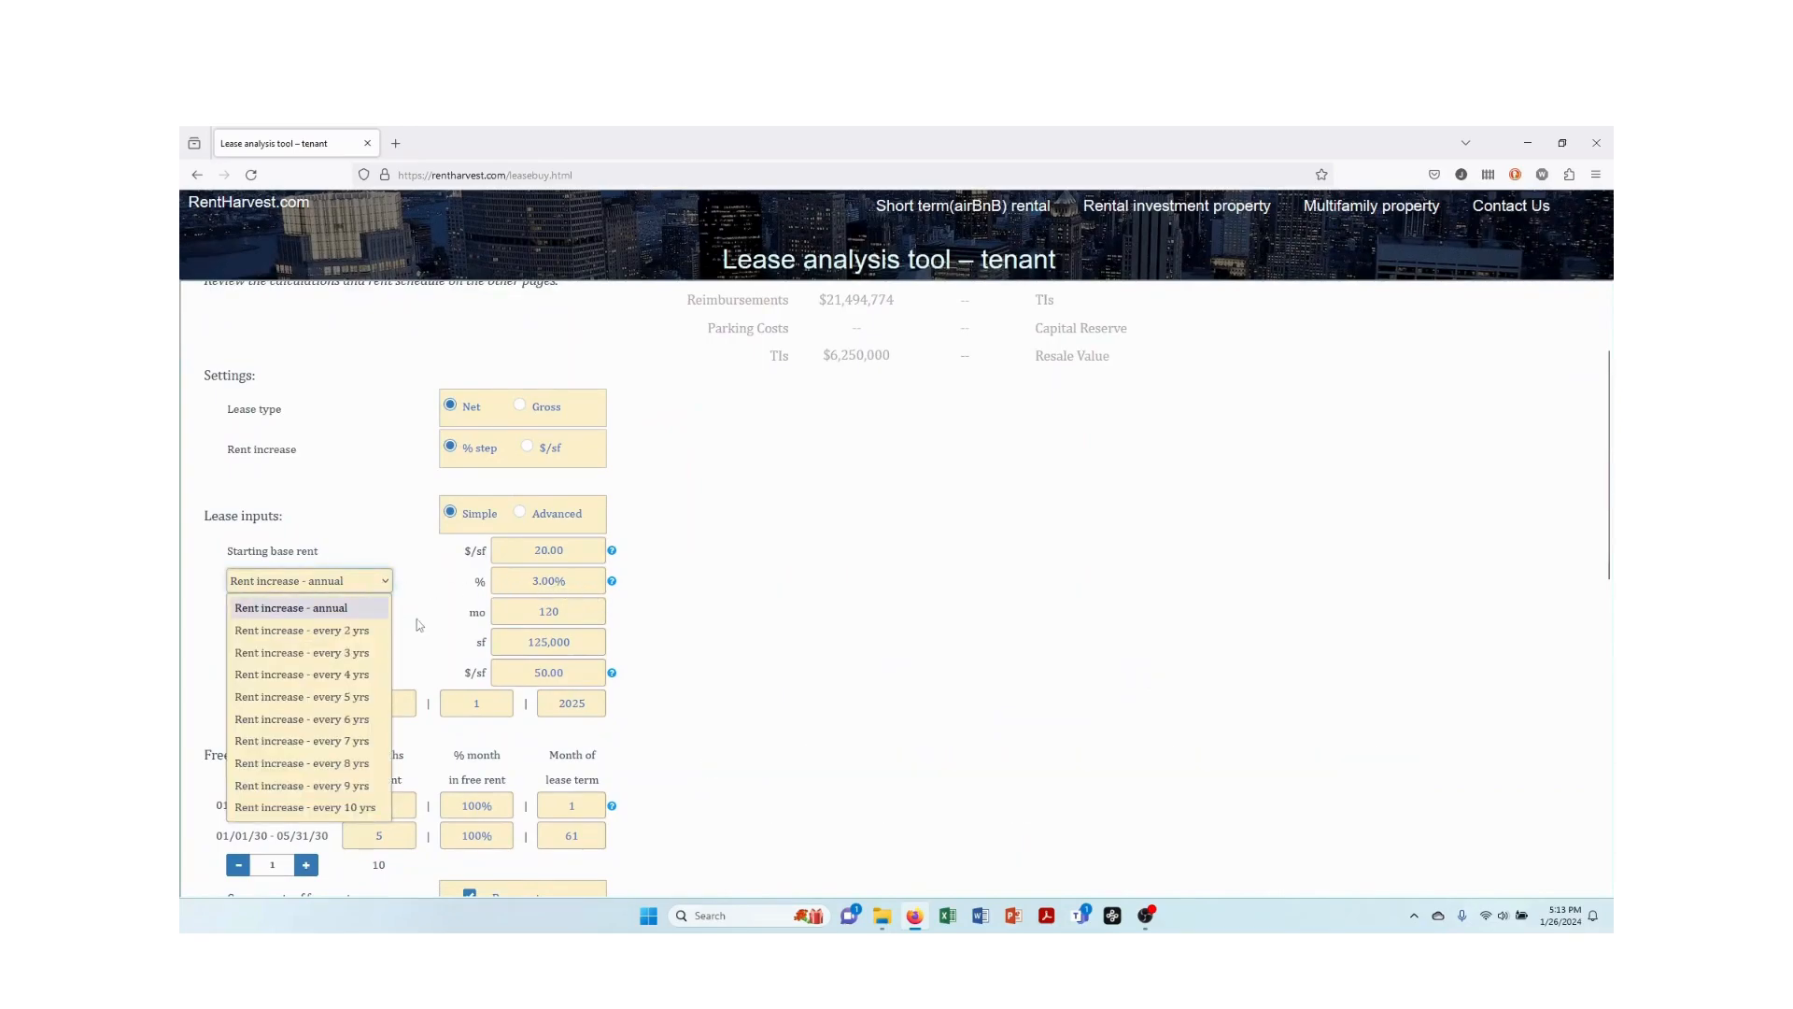
pyautogui.click(442, 671)
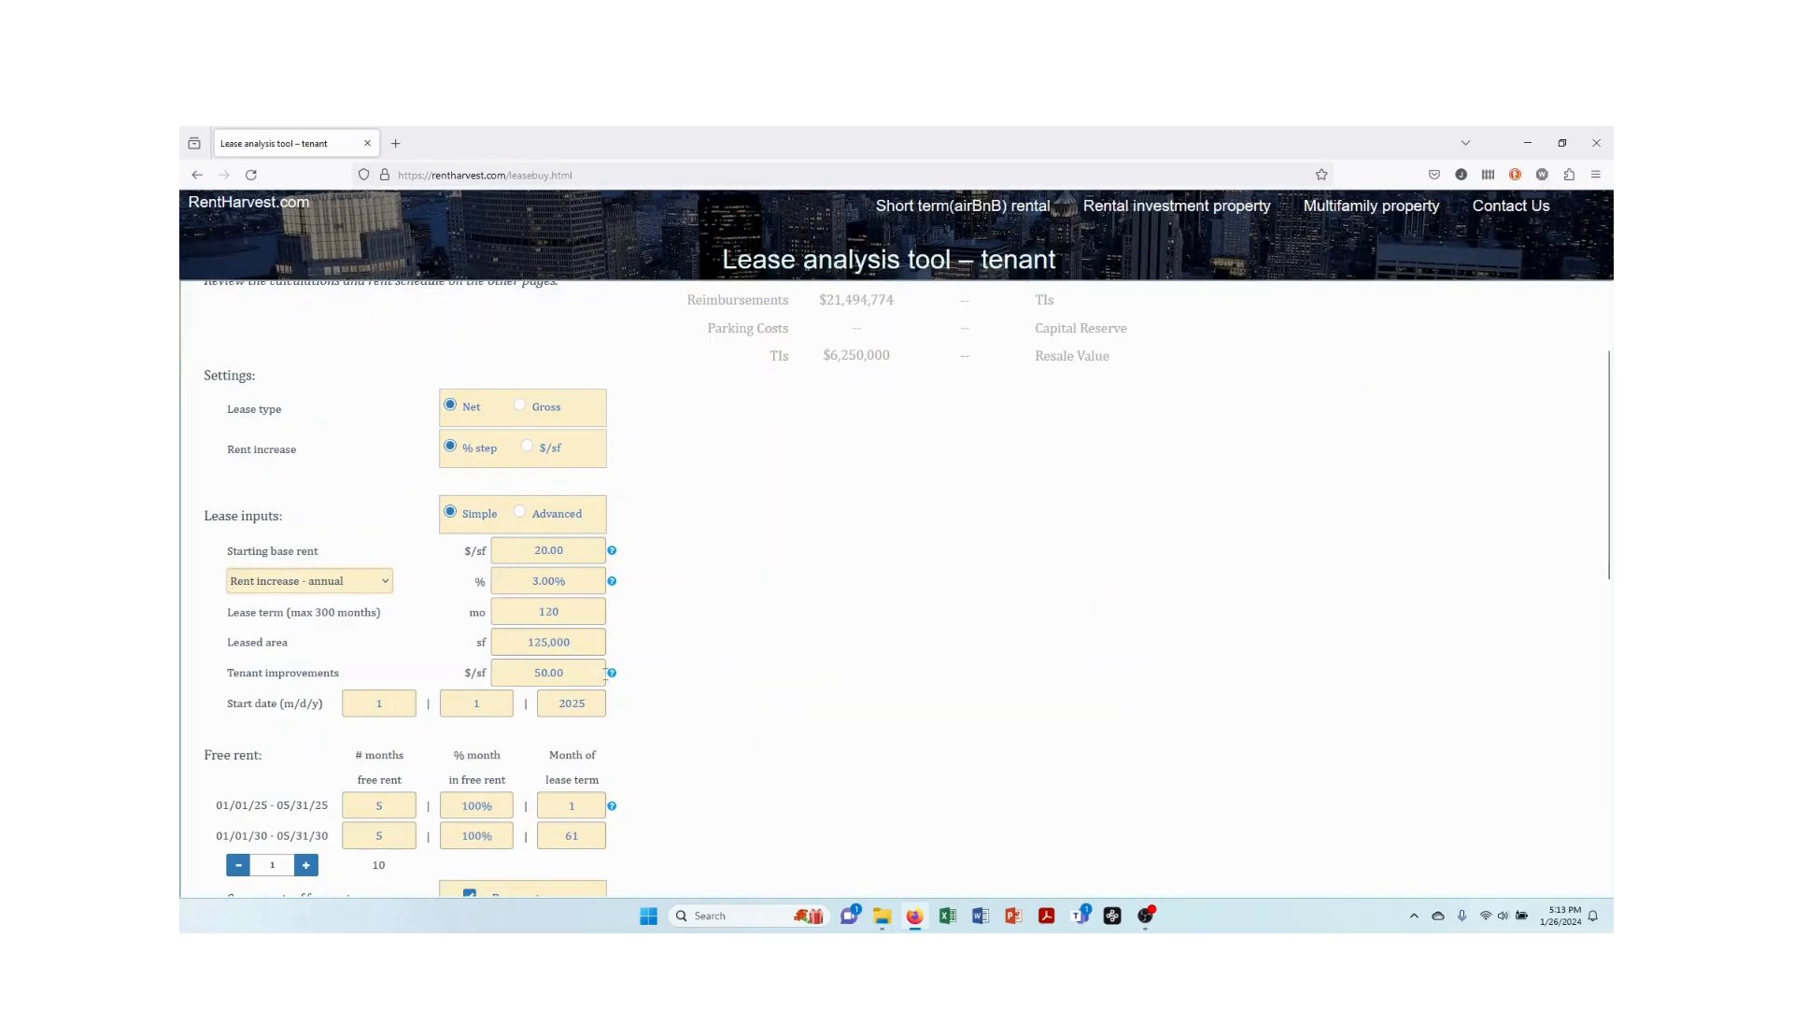
pyautogui.moveTo(610, 673)
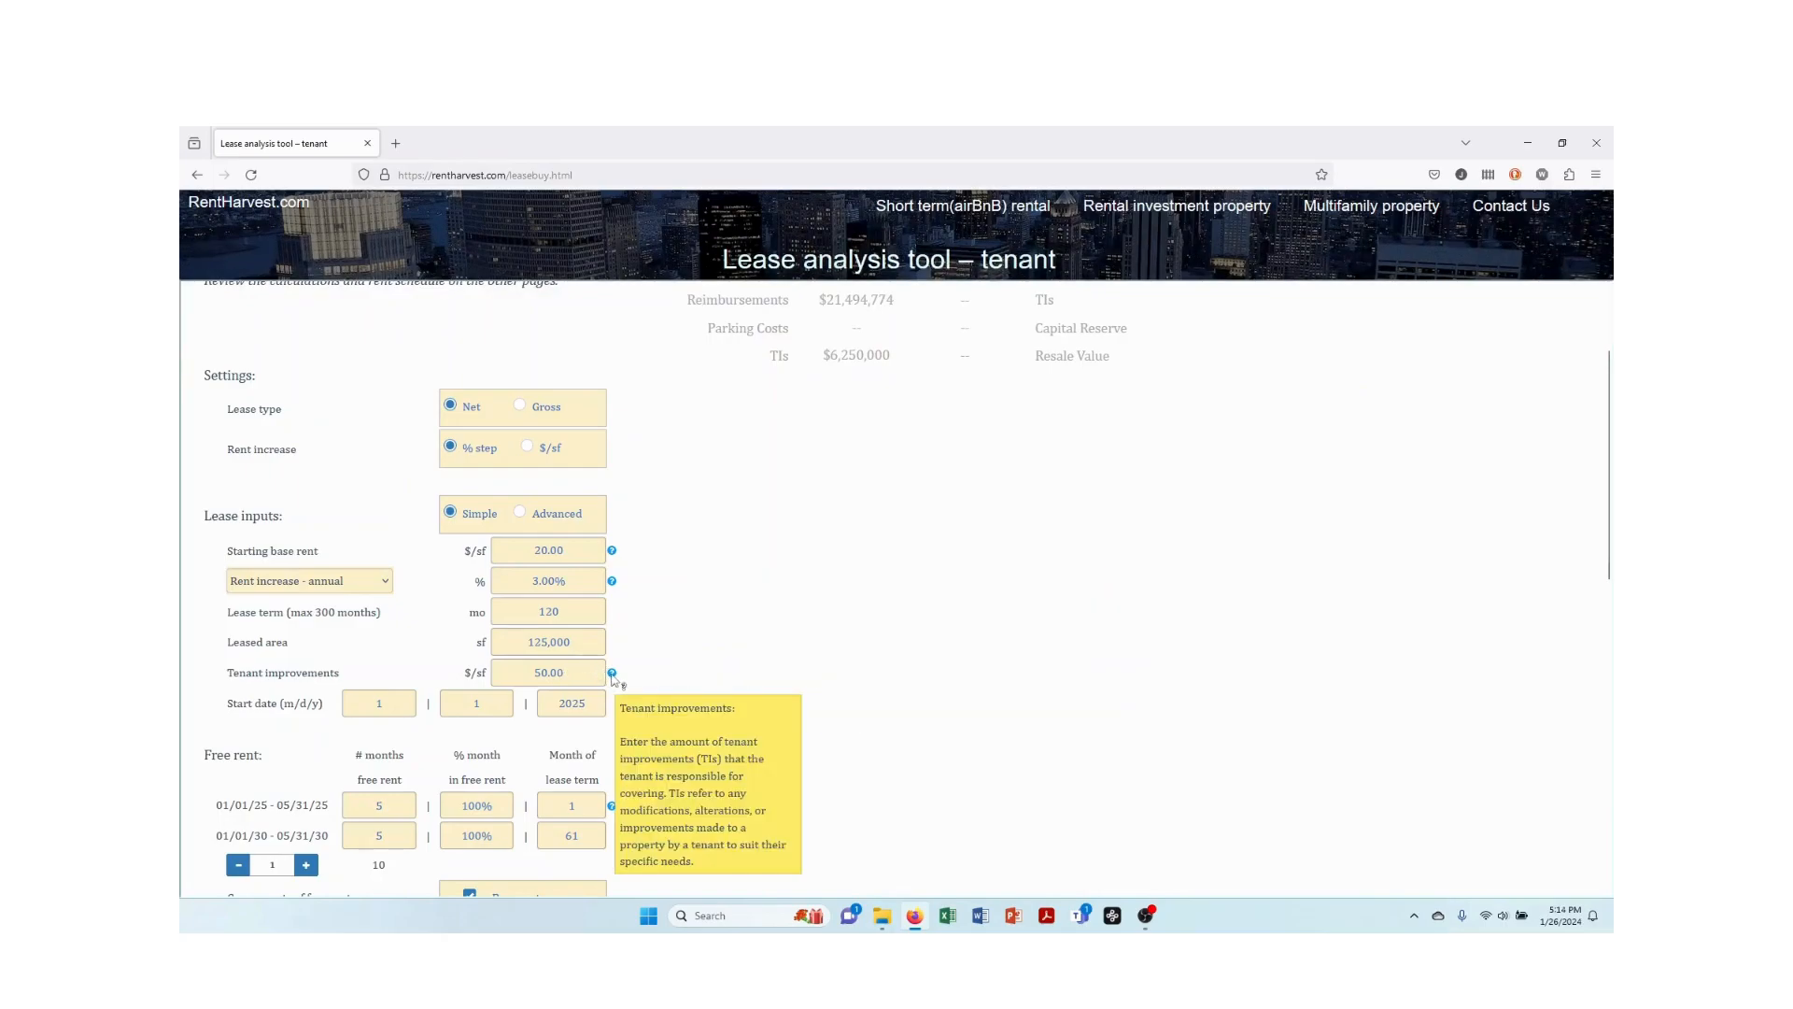
pyautogui.scroll(-1, 617, 680)
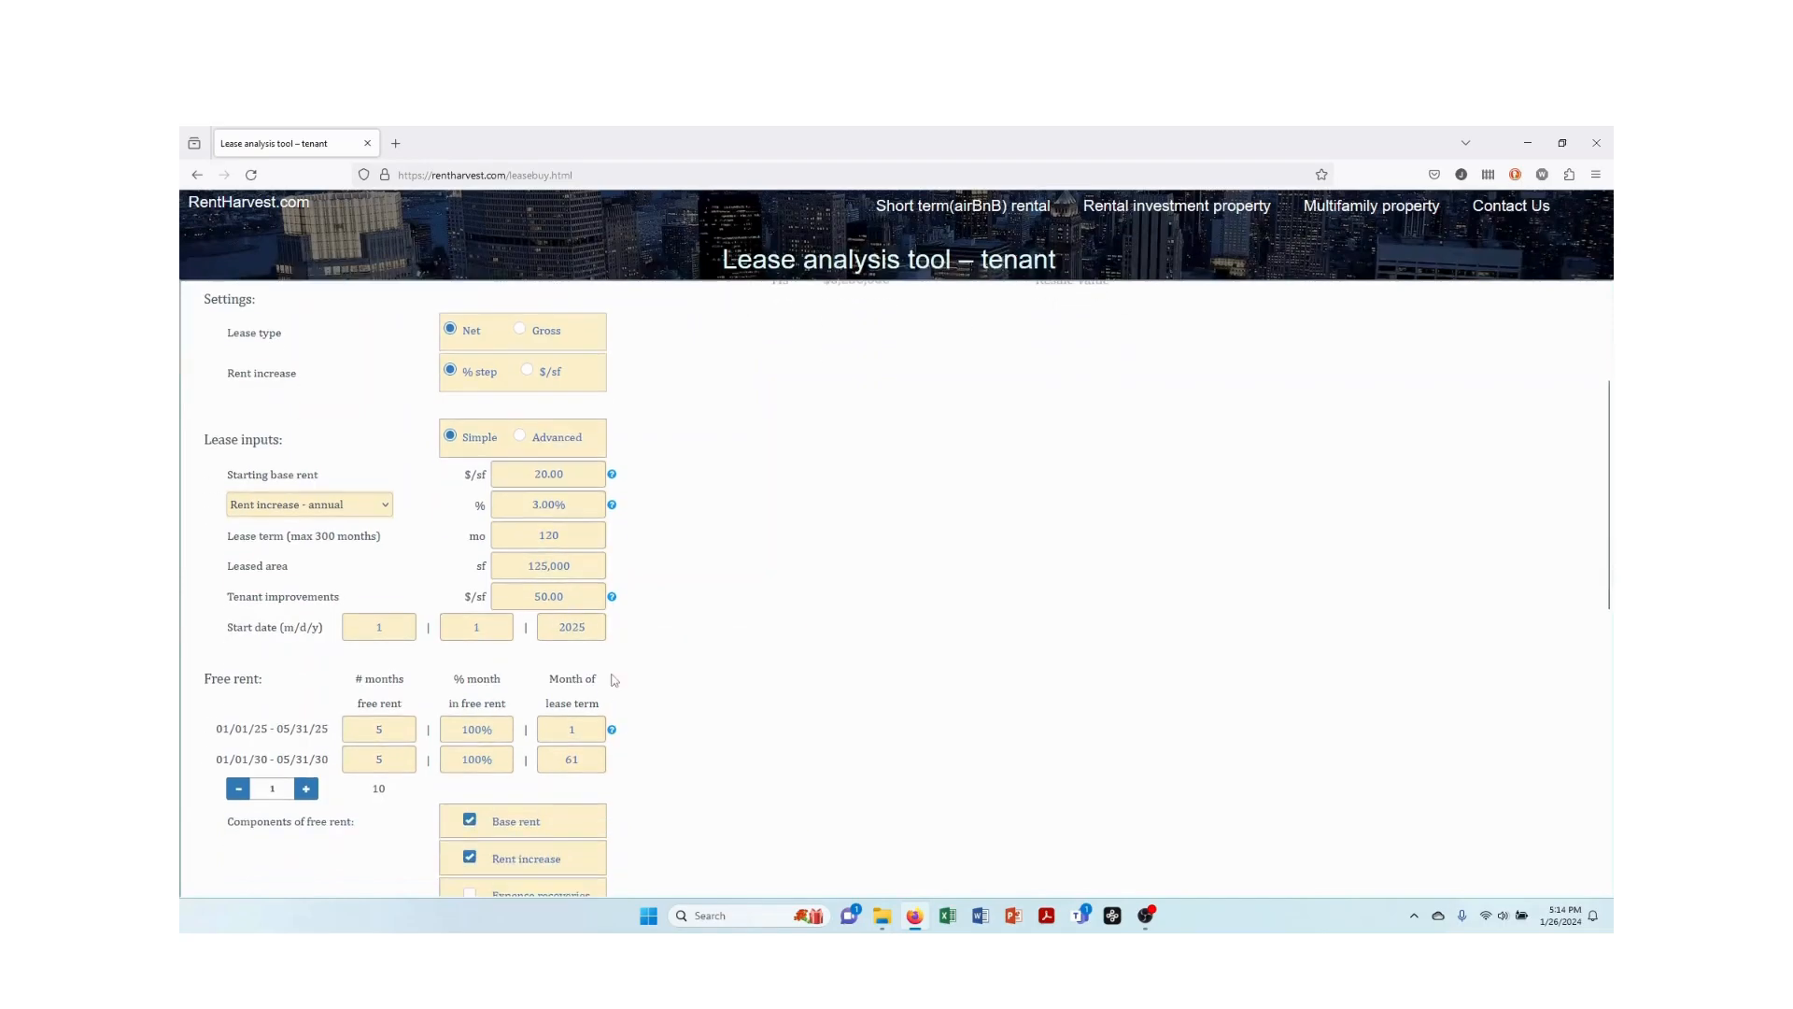
pyautogui.scroll(-2, 653, 697)
pyautogui.scroll(-1, 655, 697)
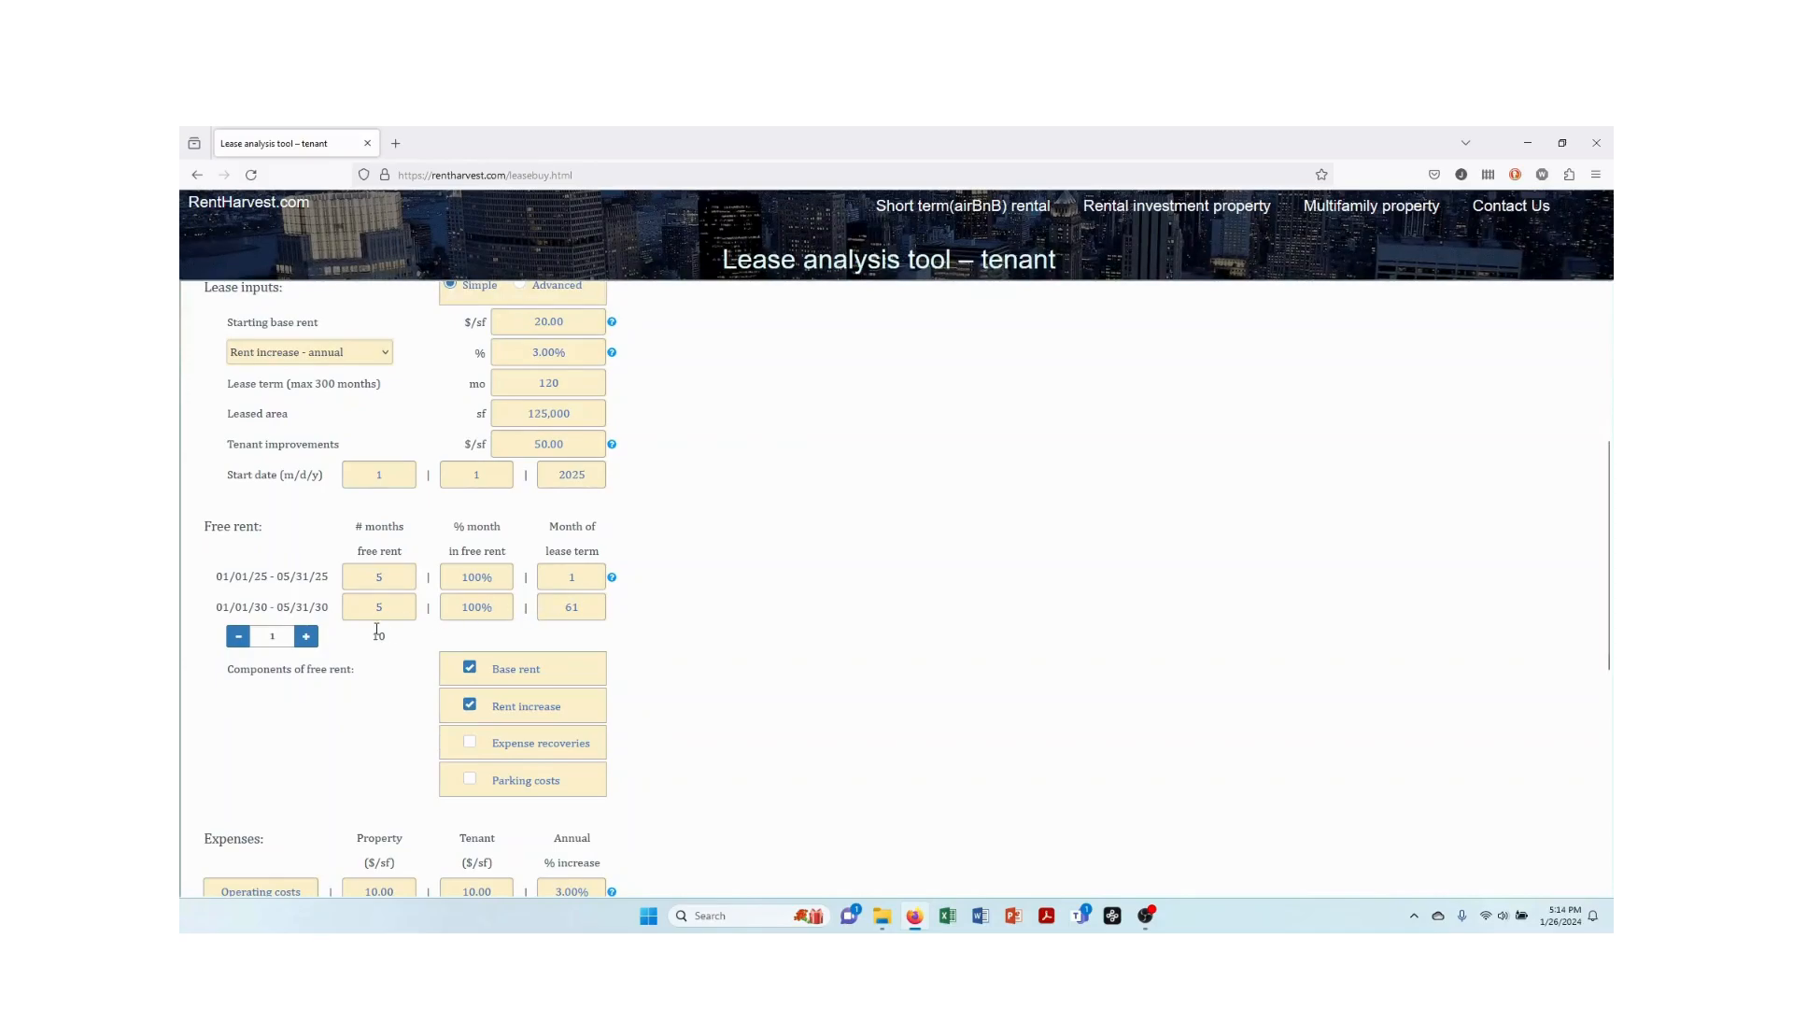
pyautogui.click(305, 636)
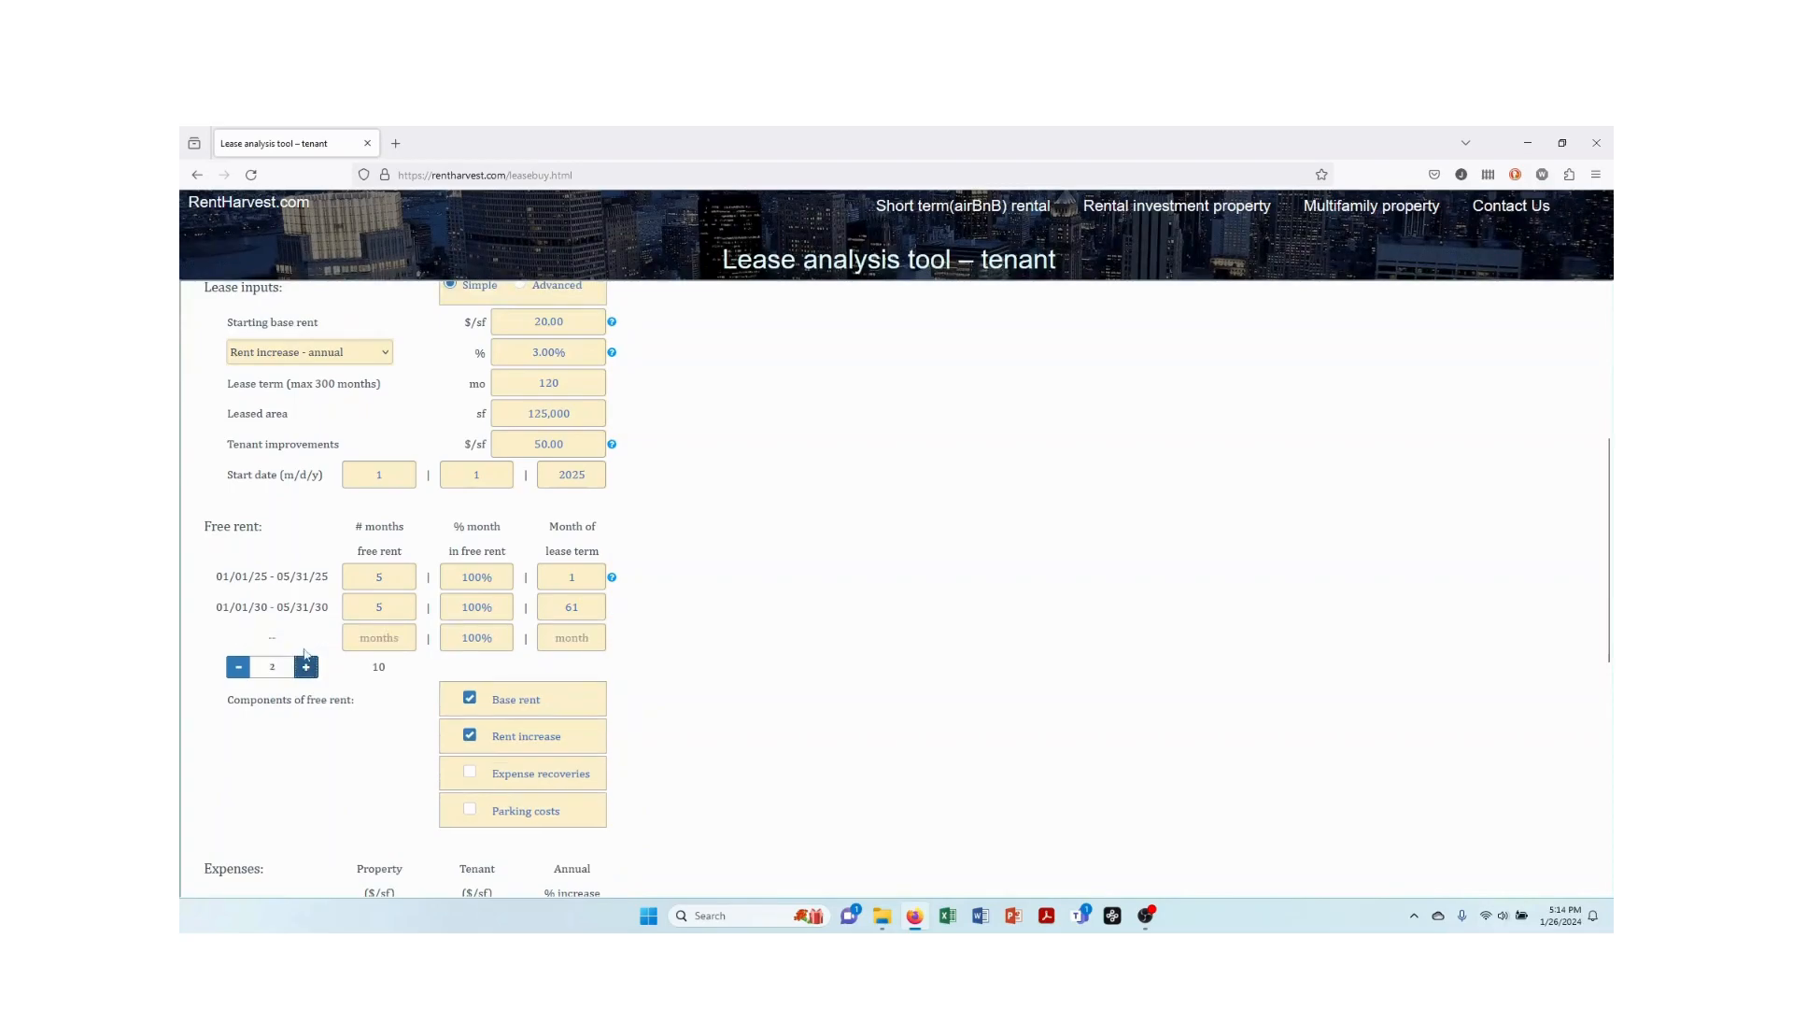
pyautogui.click(238, 667)
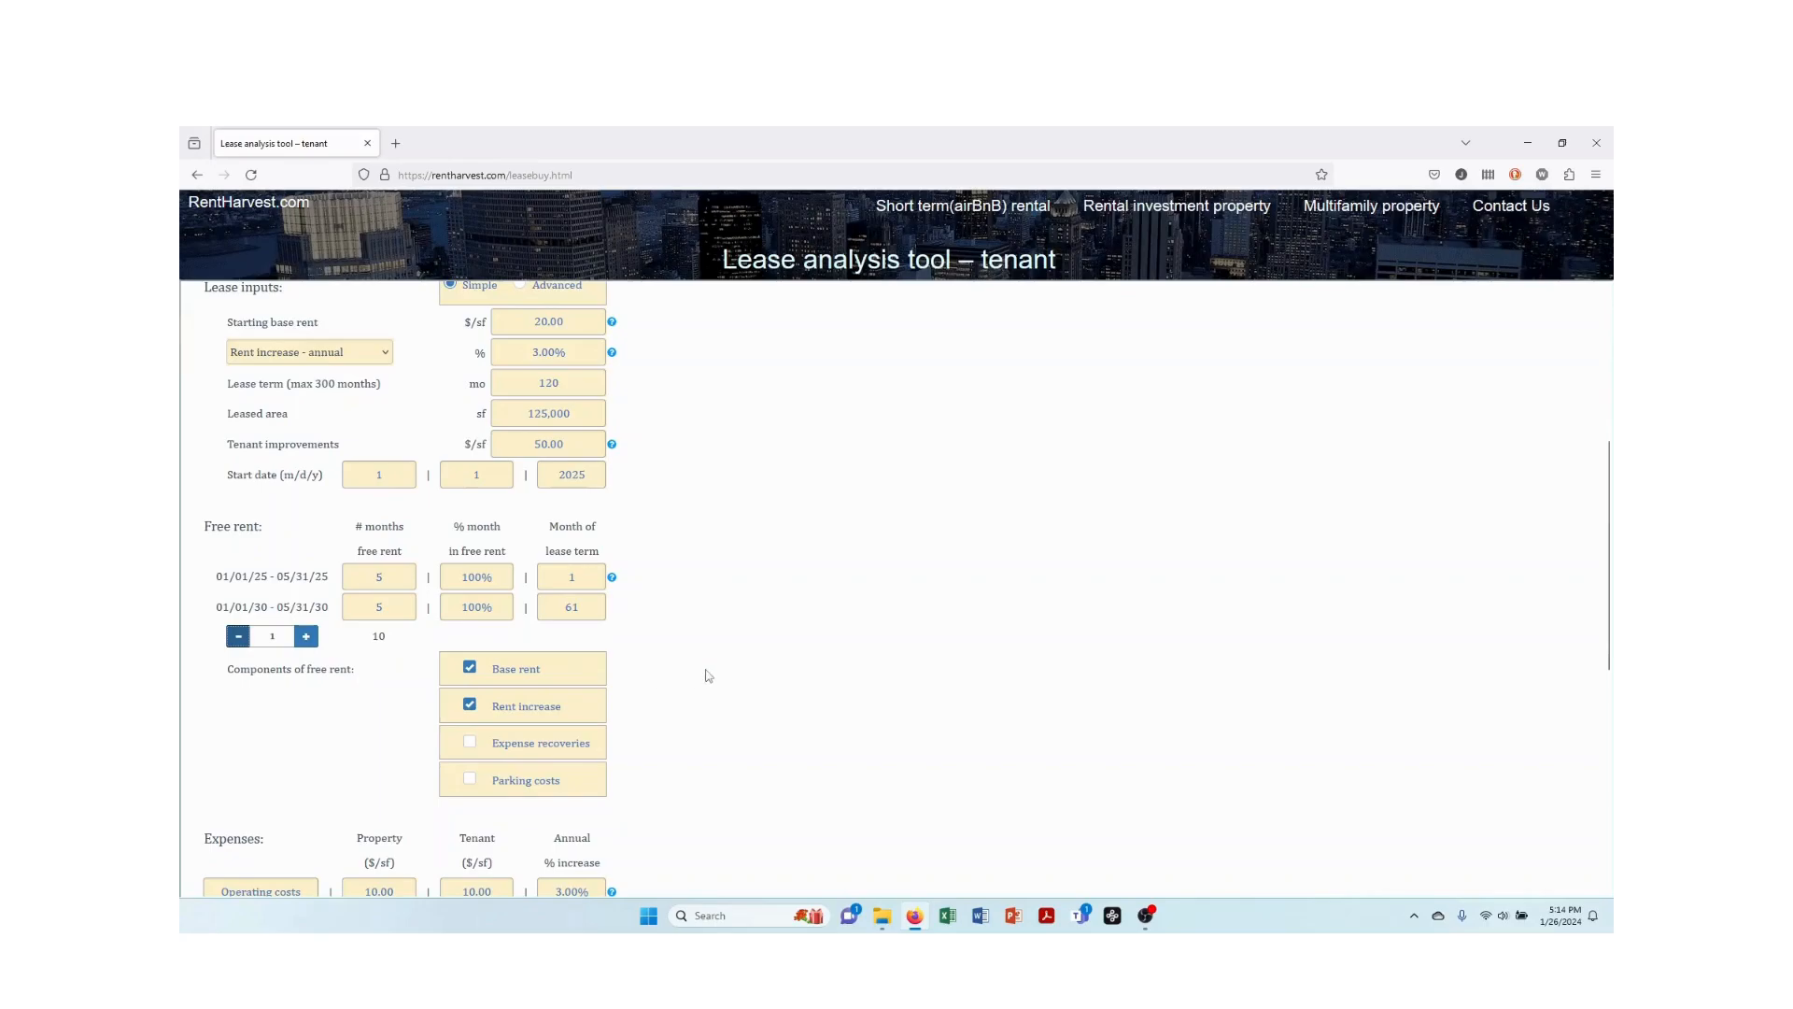
pyautogui.scroll(-3, 706, 677)
pyautogui.scroll(-3, 707, 676)
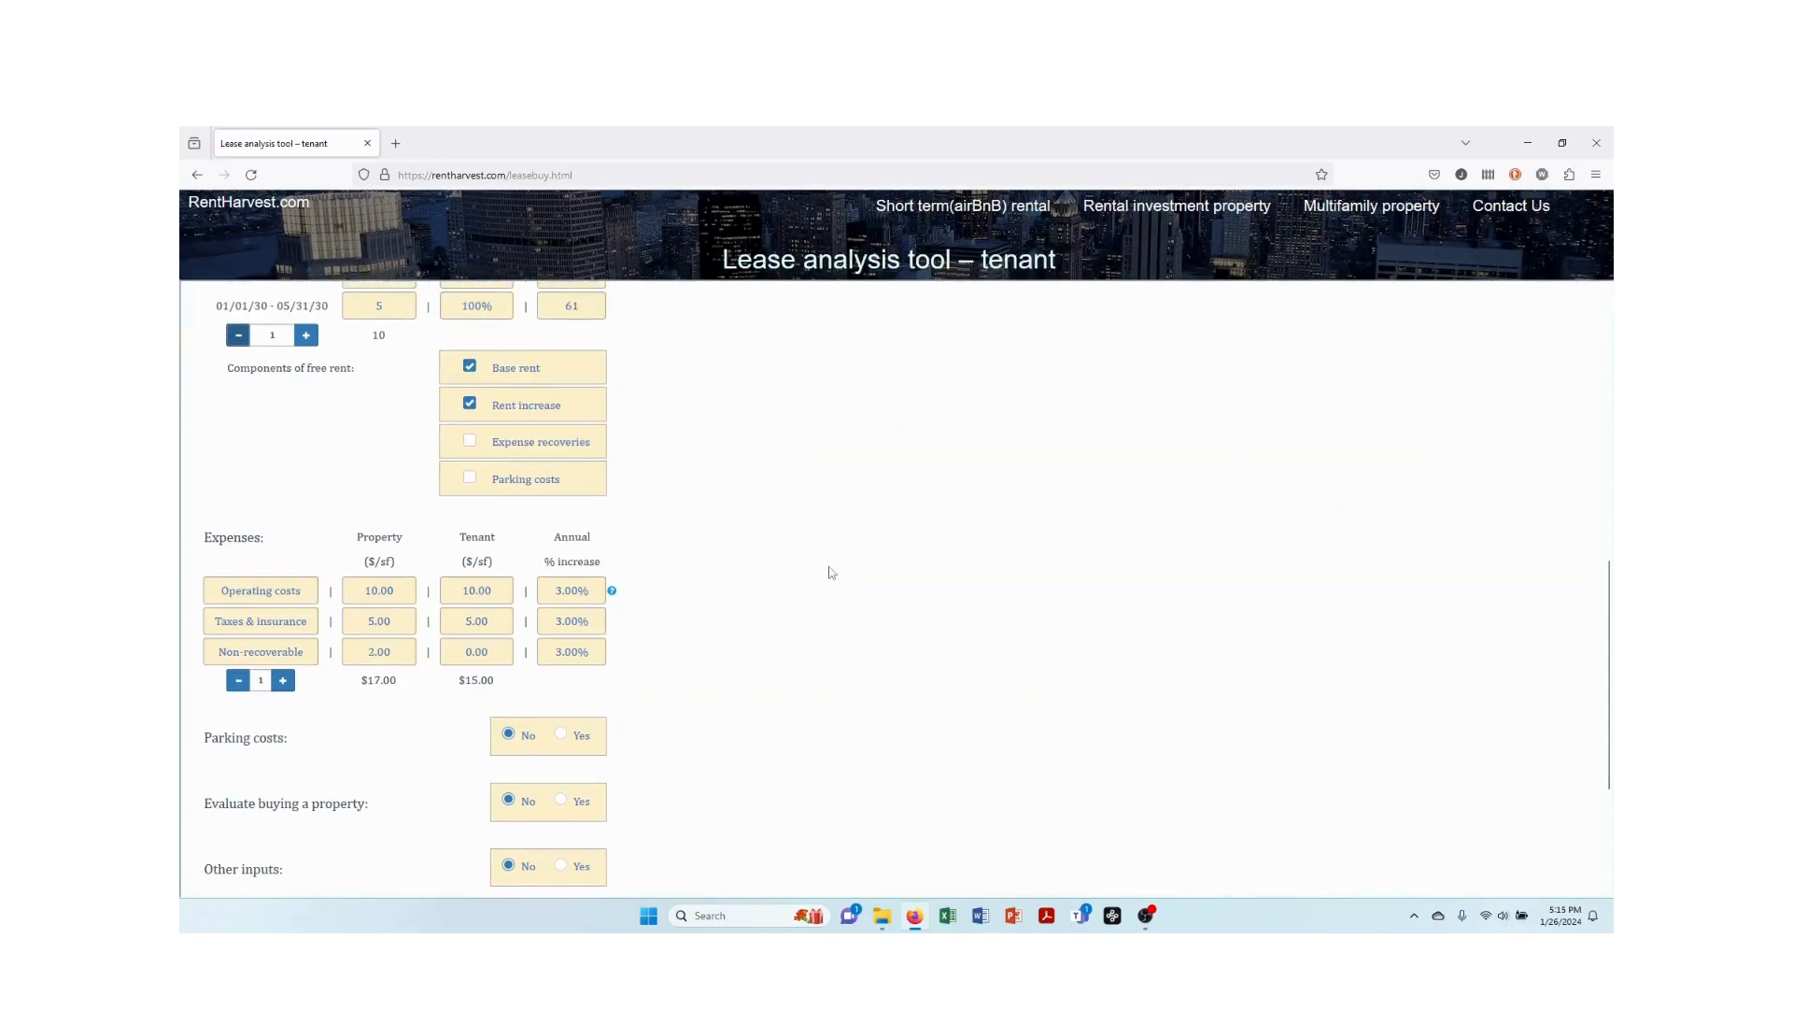
pyautogui.scroll(8, 827, 579)
pyautogui.scroll(8, 829, 578)
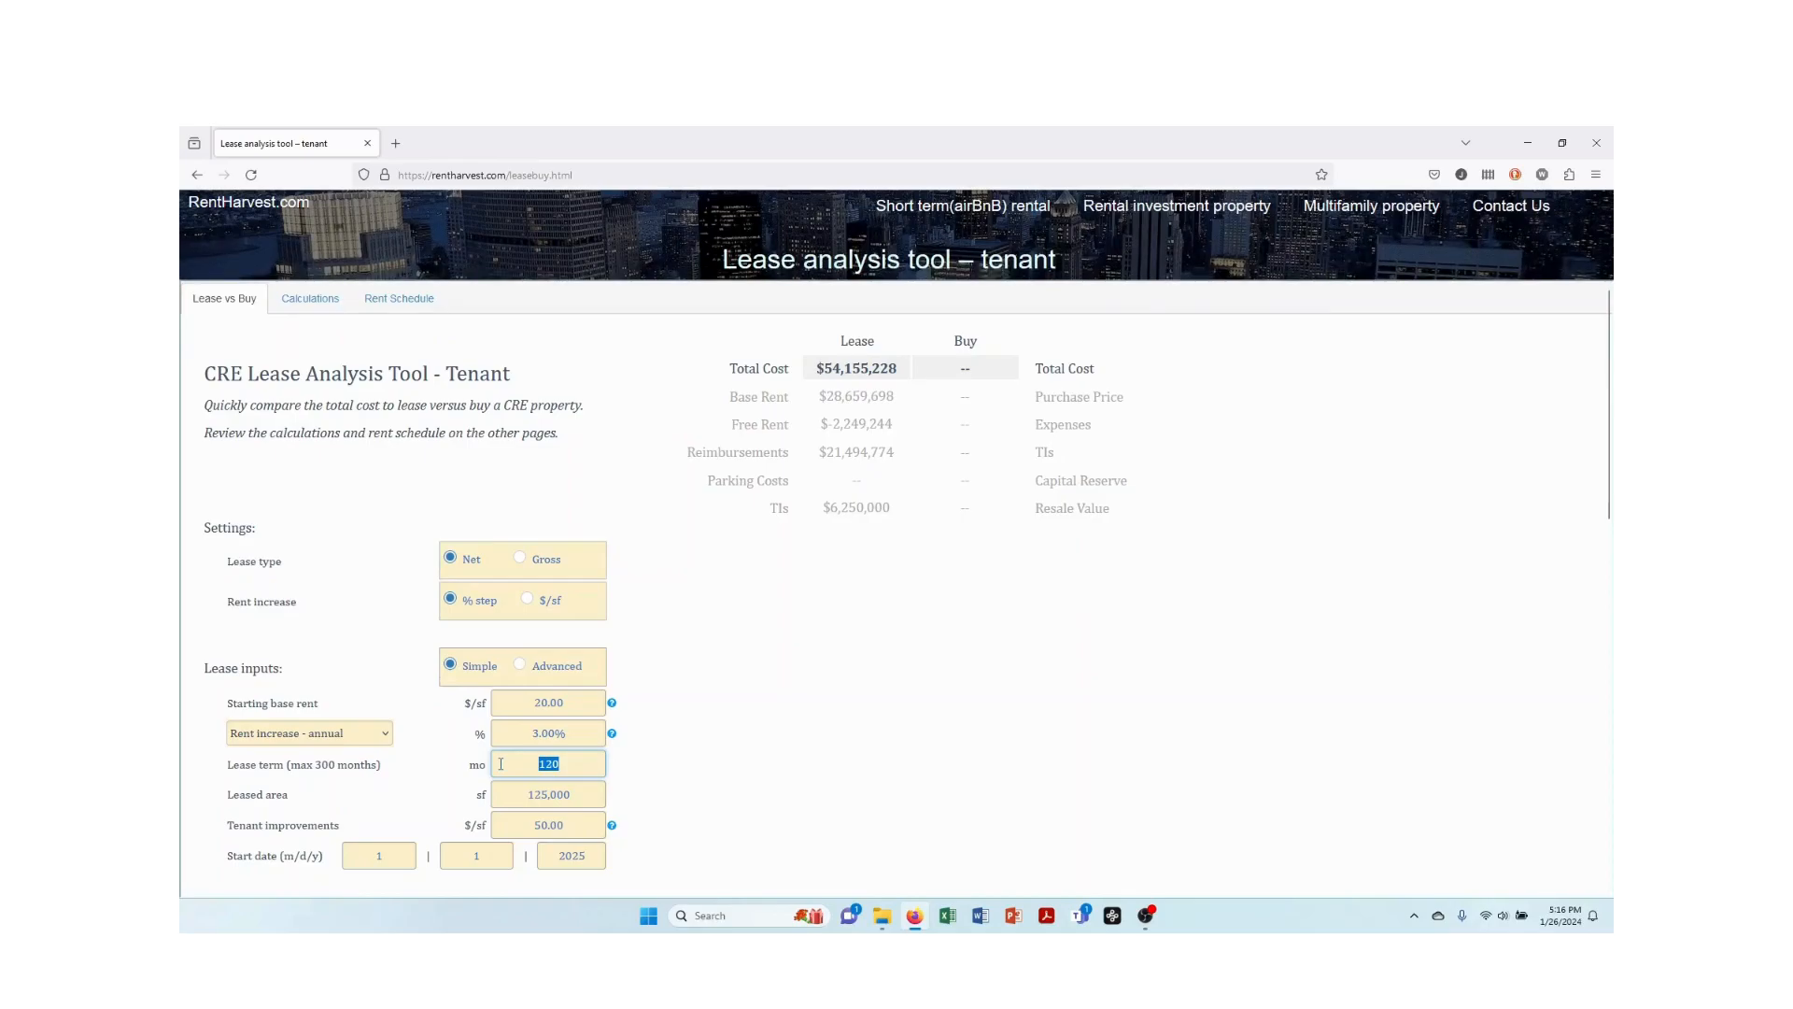
# Review the yearly calculations table per square foot, then as dollar totals again
pyautogui.click(311, 297)
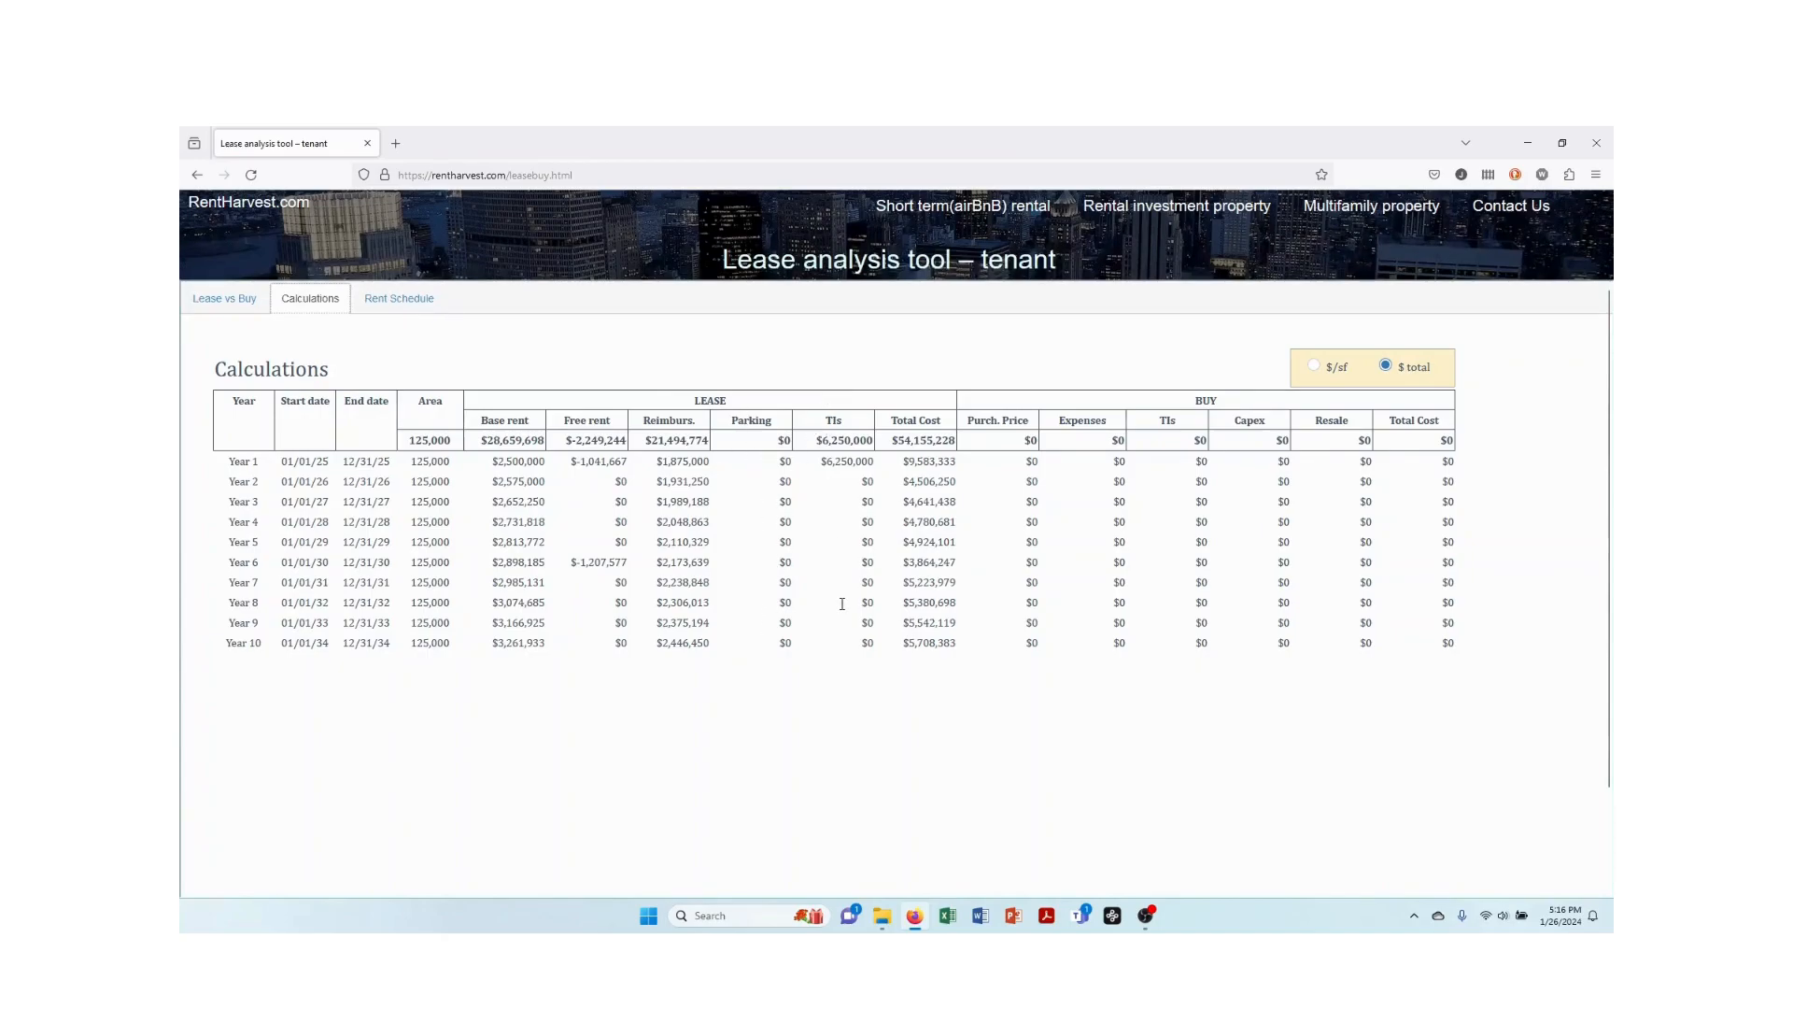
pyautogui.click(1316, 367)
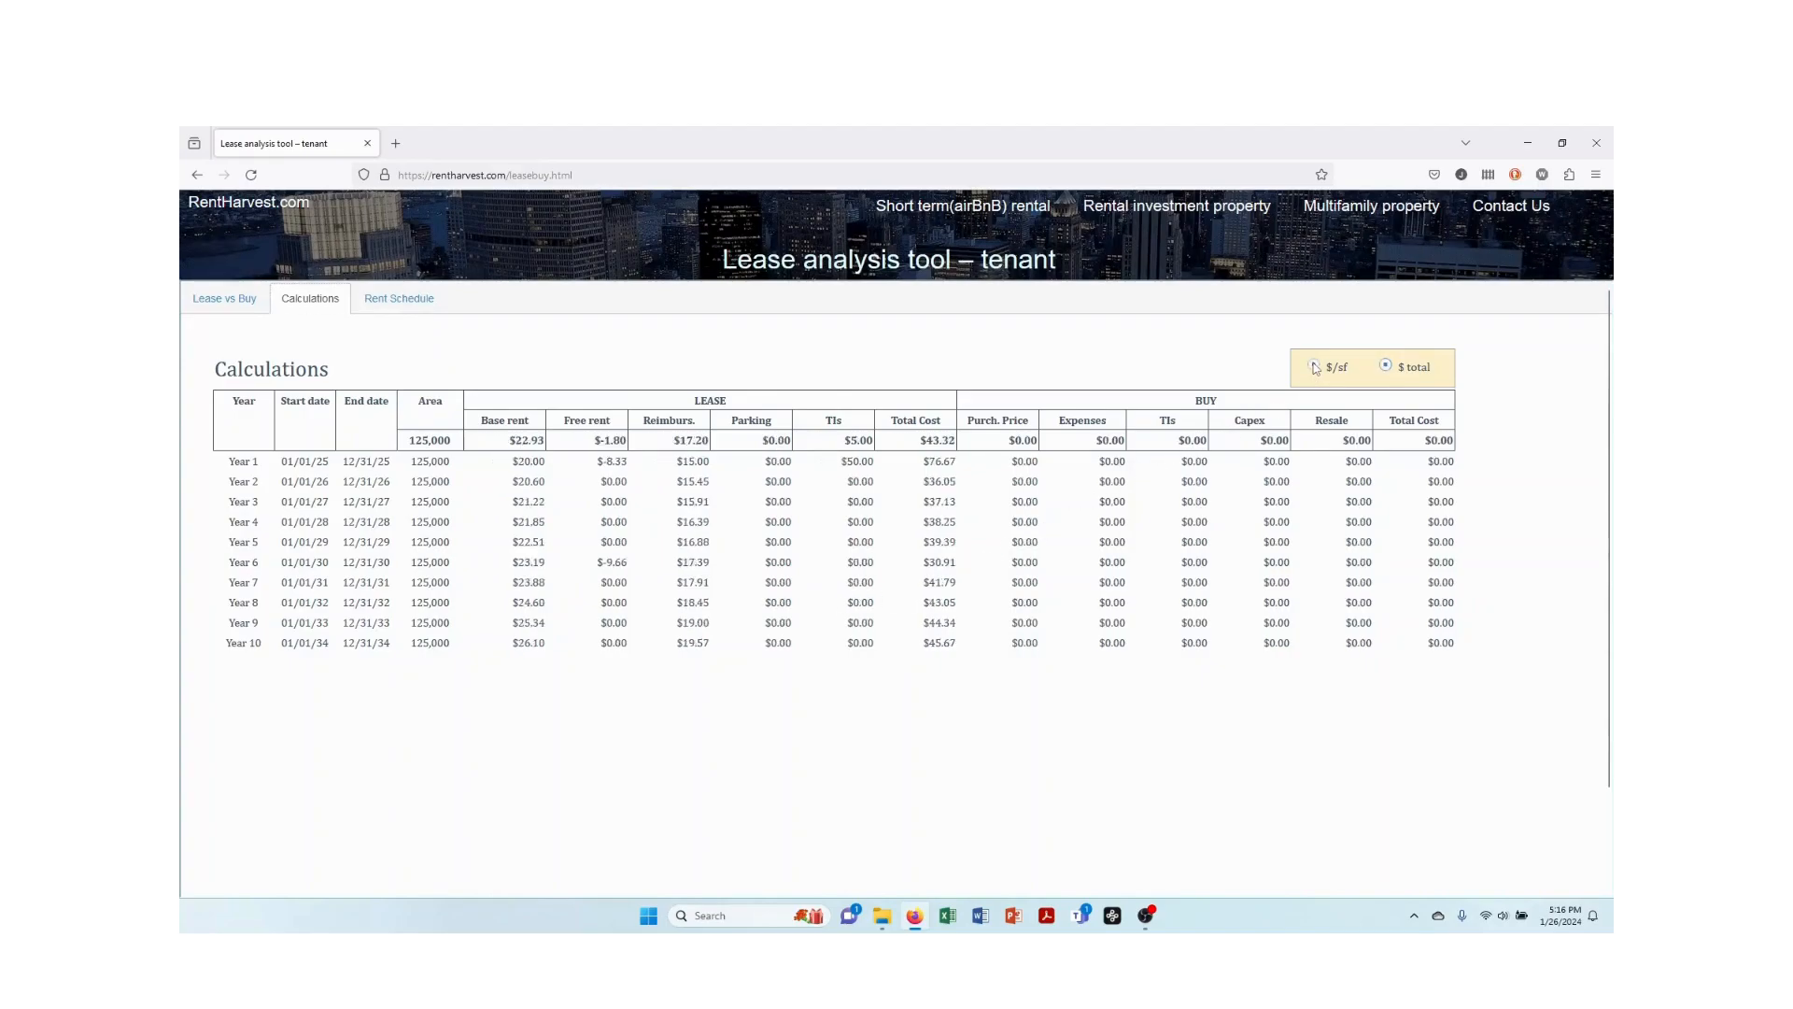
pyautogui.click(1389, 367)
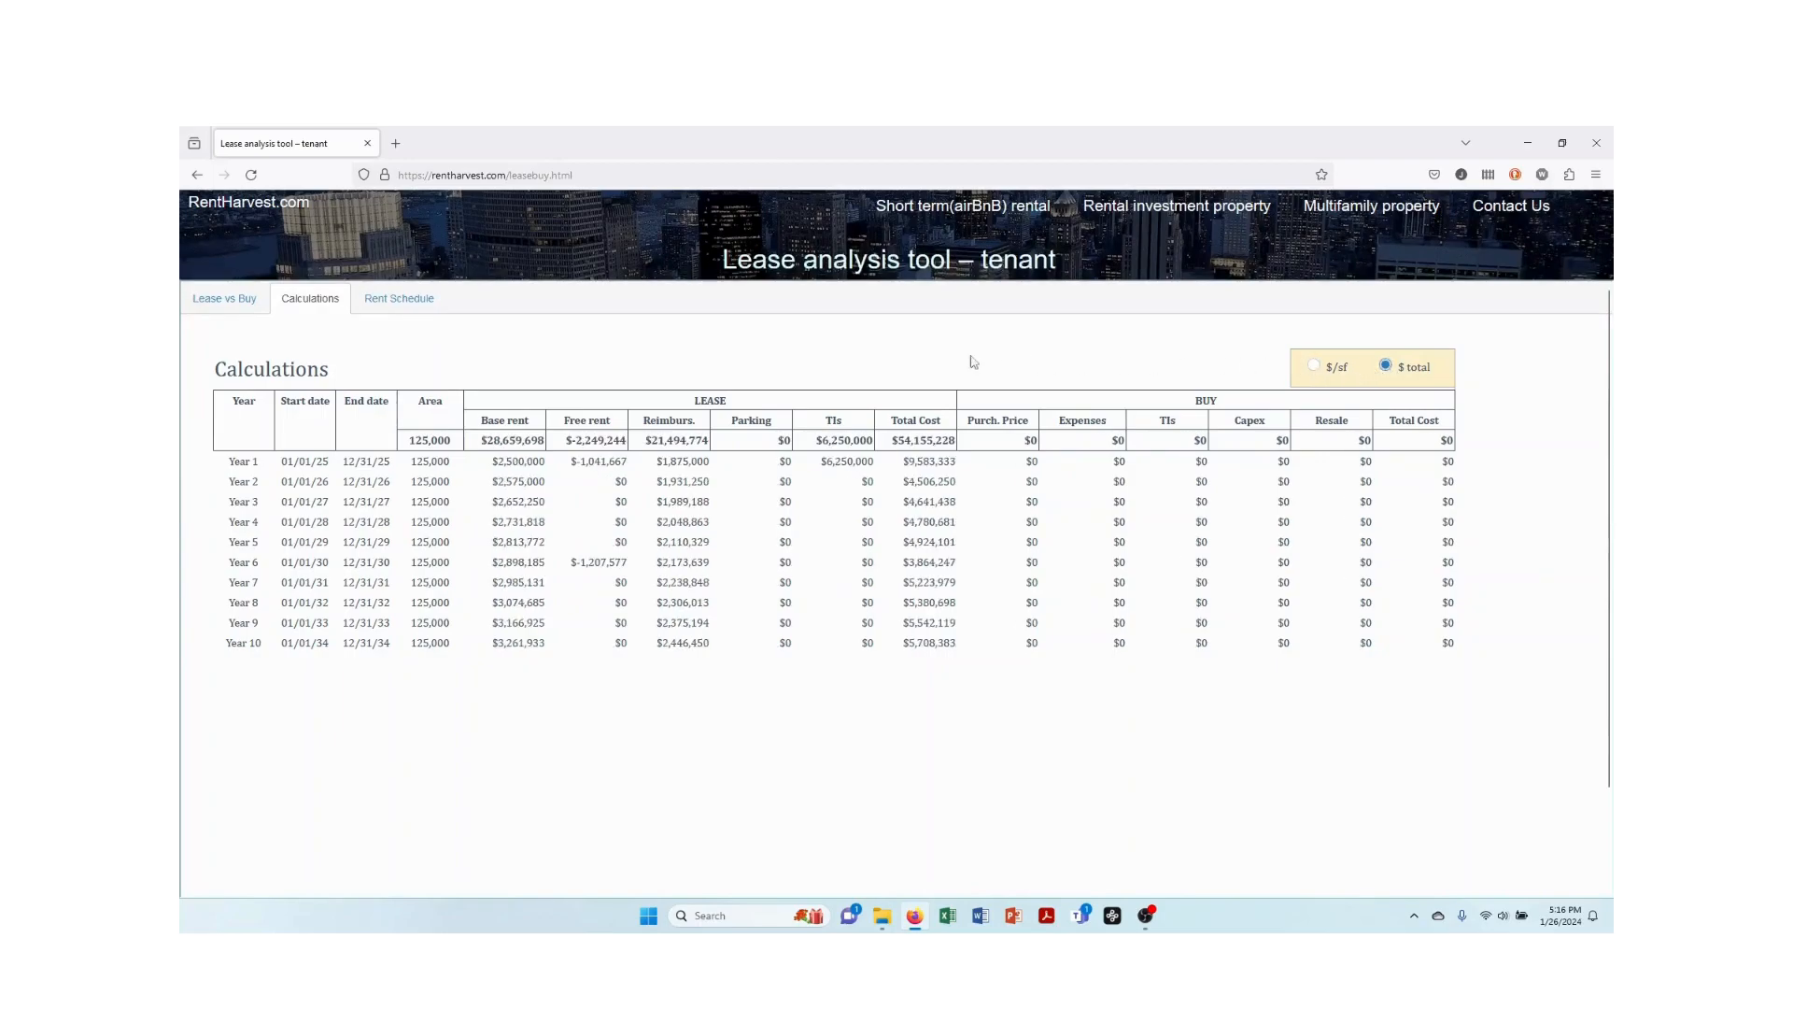
# View the rent schedule, then return to the Lease vs Buy summary with $54,155,228 total cost
pyautogui.click(398, 298)
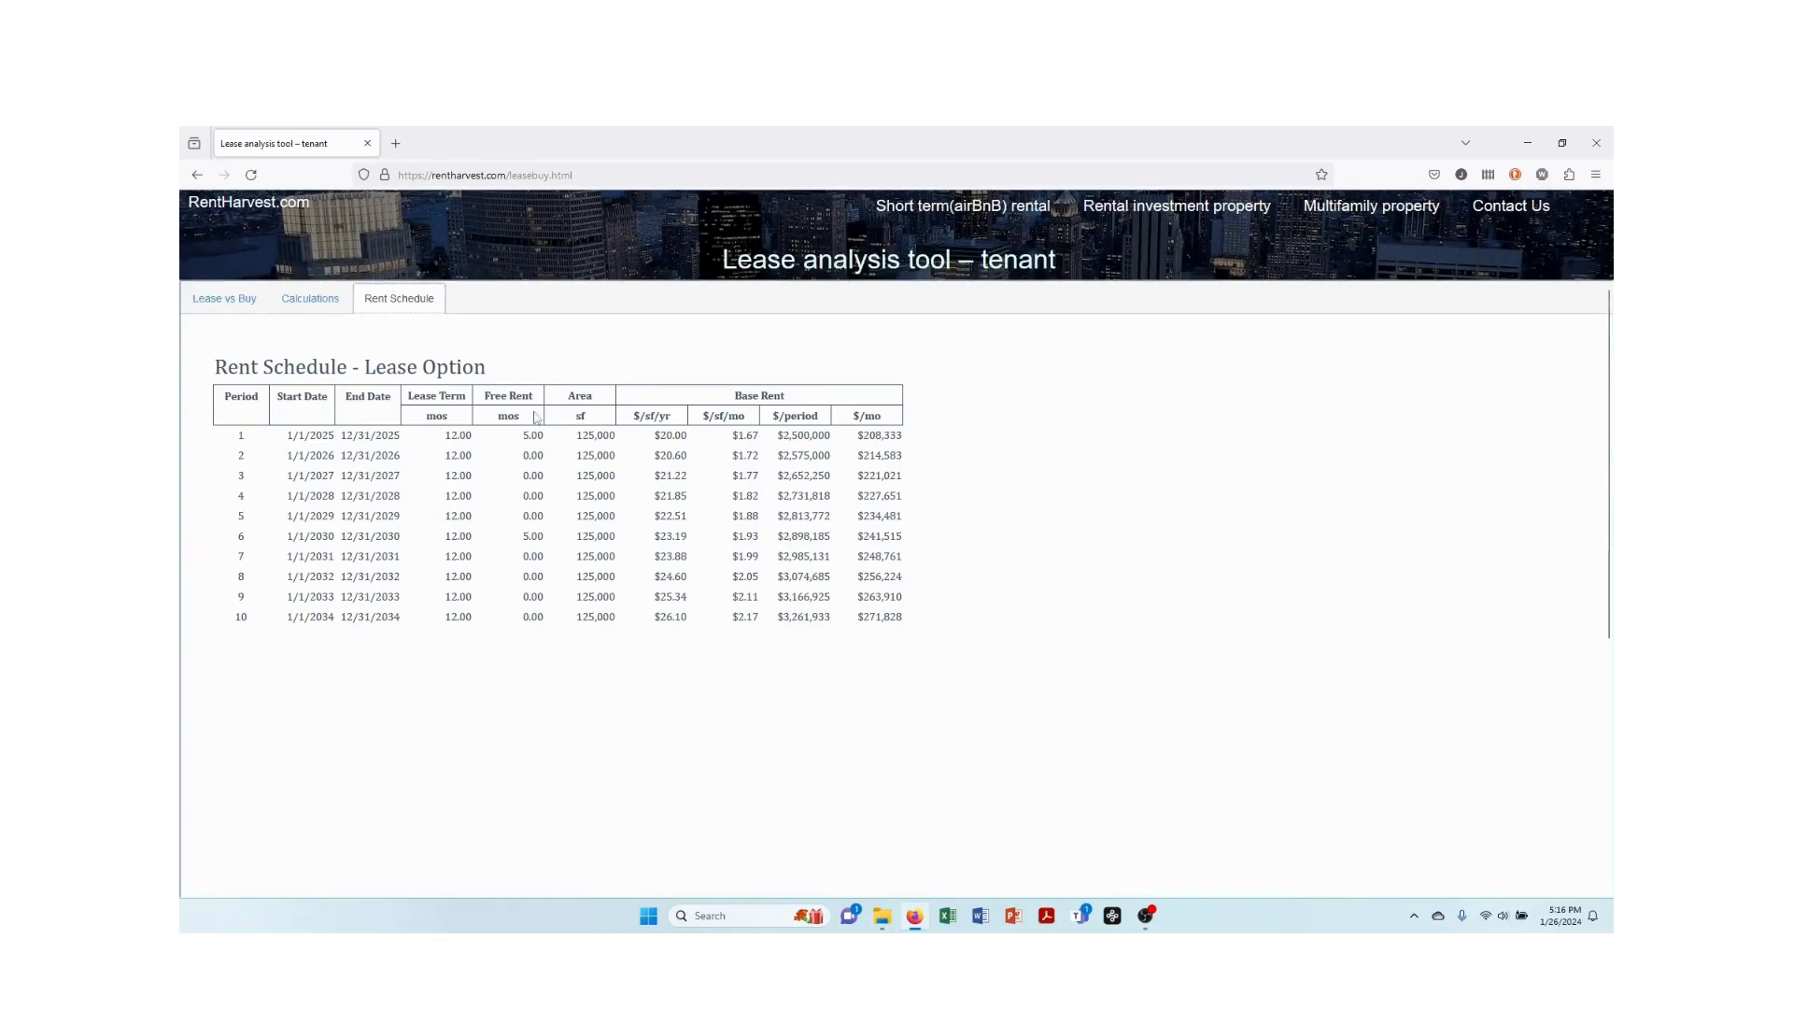
pyautogui.click(222, 298)
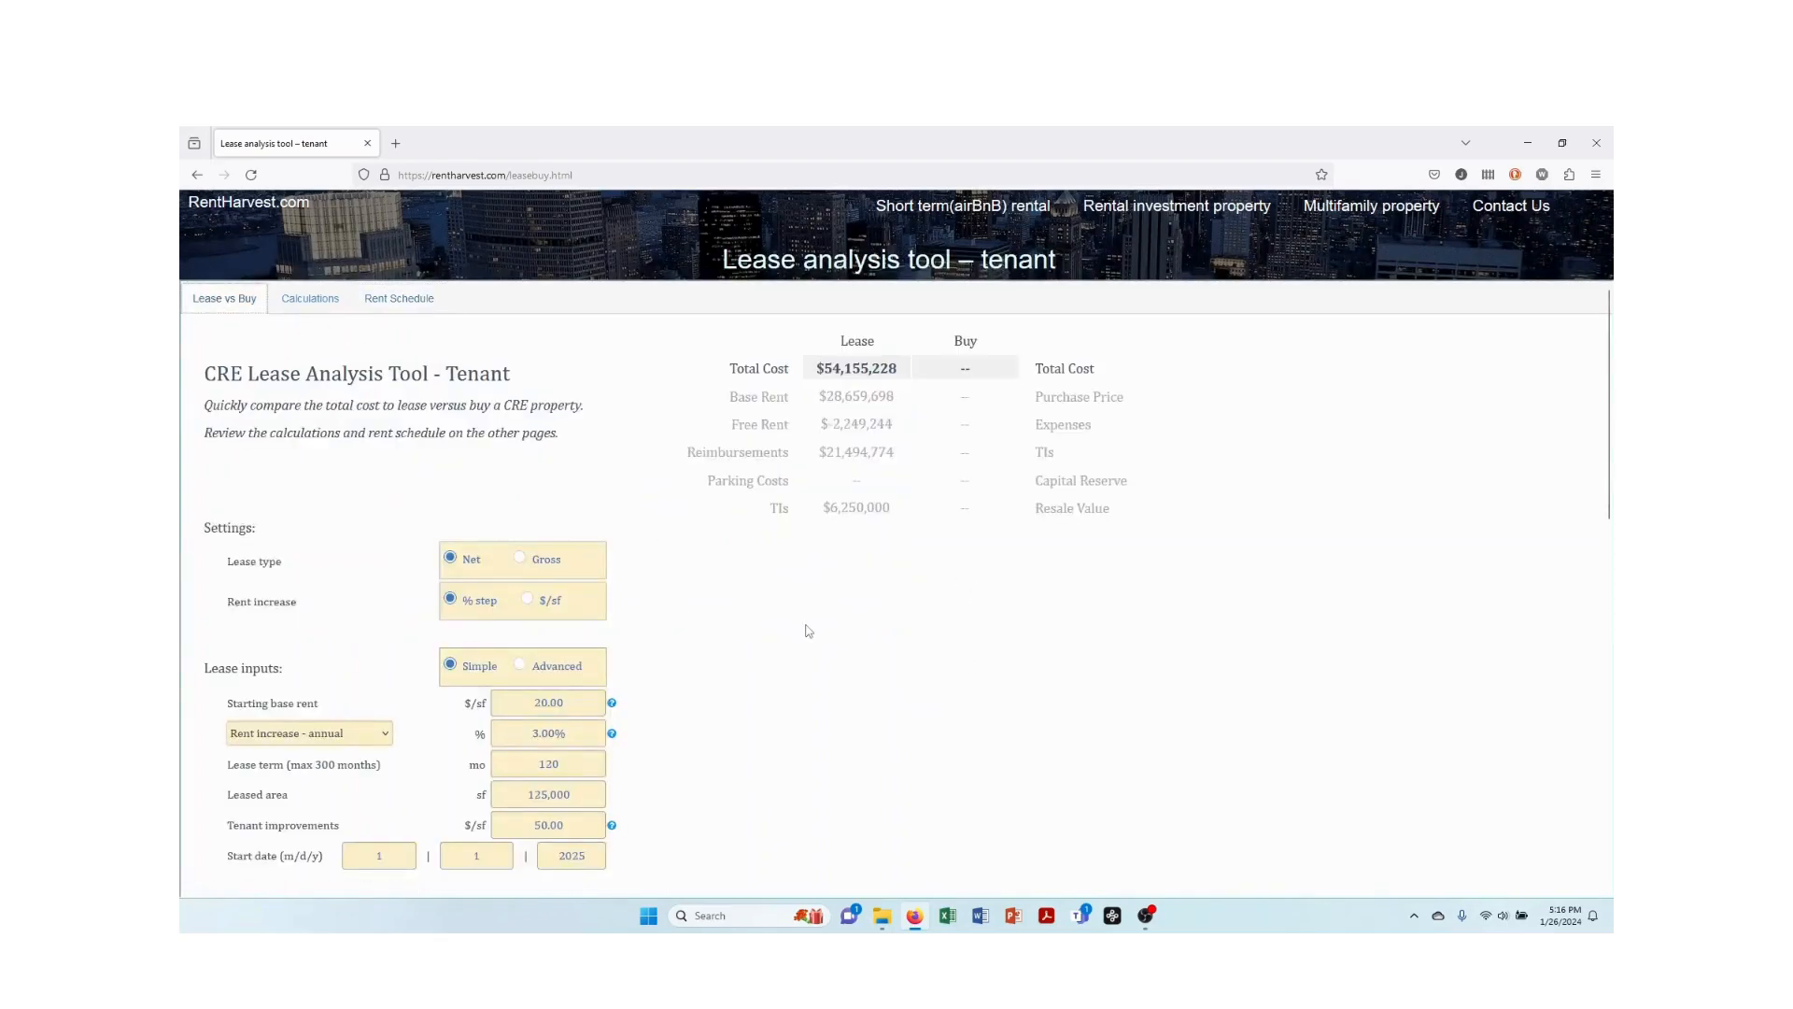